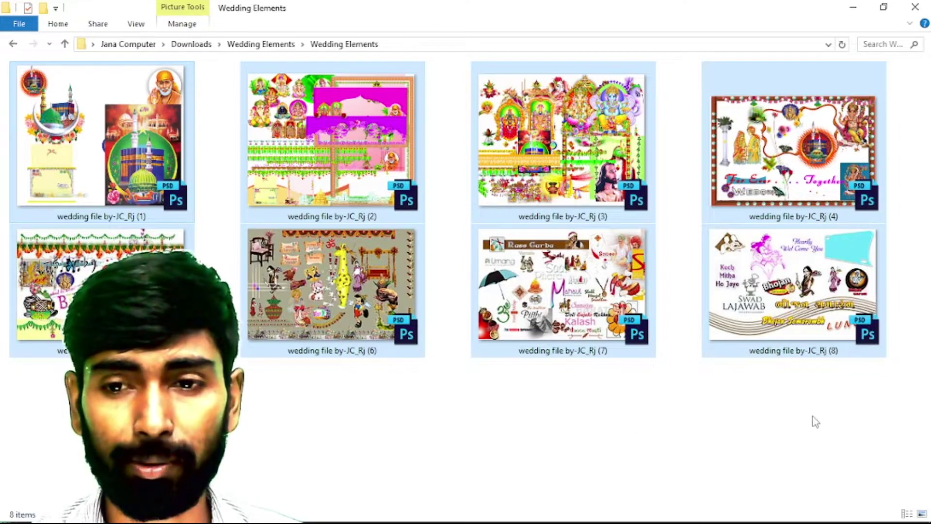
- Select and then deselect the wedding file thumbnails, and bring up Wed Elements 01.psd
drag(815, 421, 246, 182)
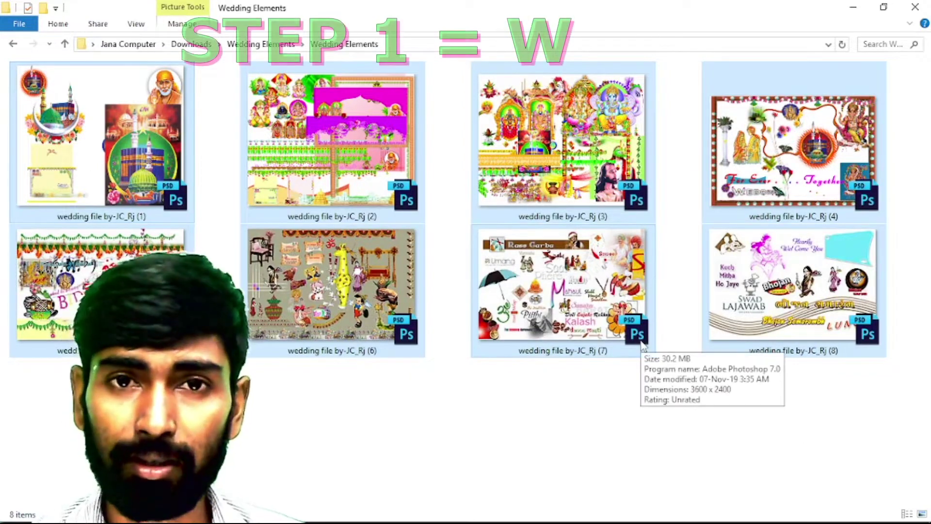
click(214, 230)
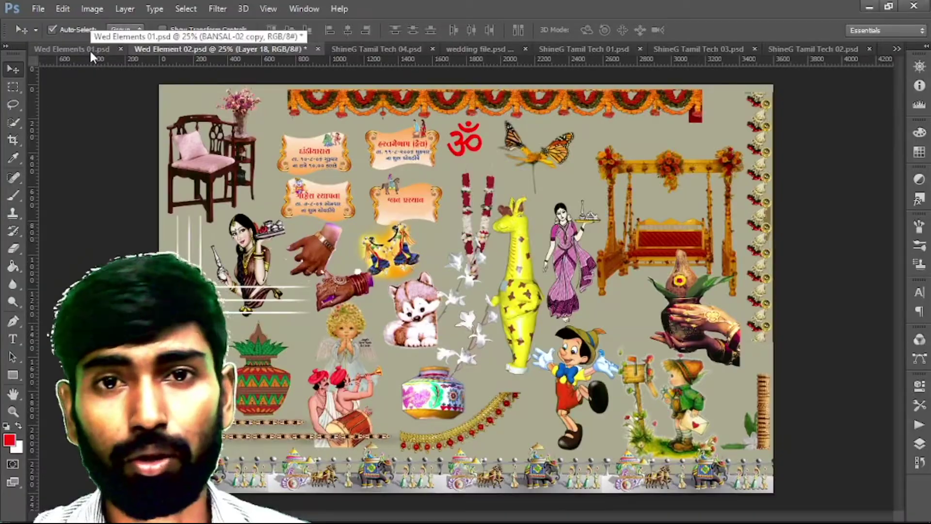
click(89, 48)
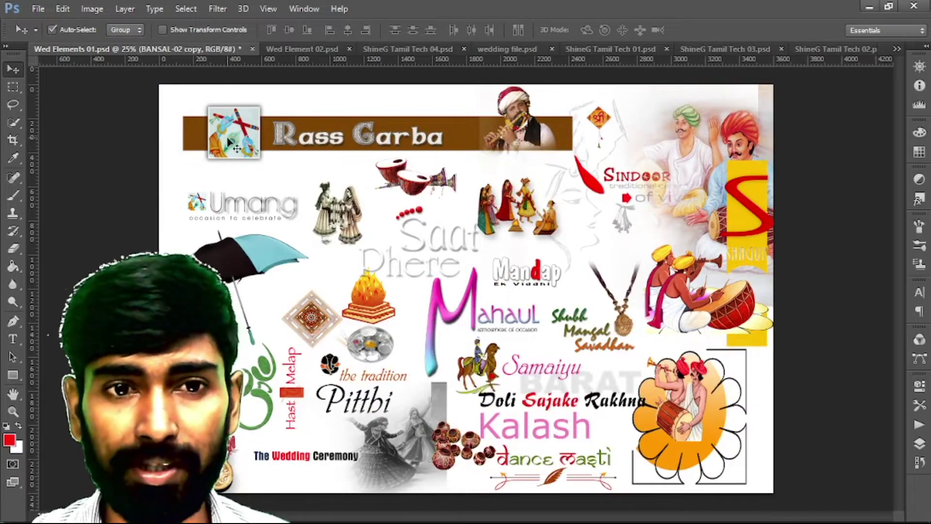
- Reposition the Rass Garba banner, Umang logo, couple, drum, dancers, Sindoor, turbaned man and umbrella
drag(242, 134, 450, 131)
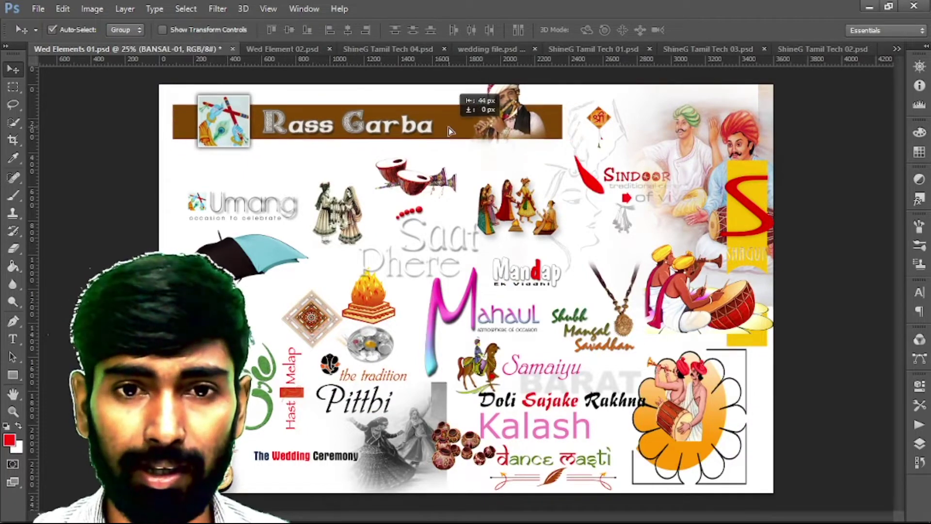
drag(199, 205, 204, 194)
drag(328, 210, 334, 196)
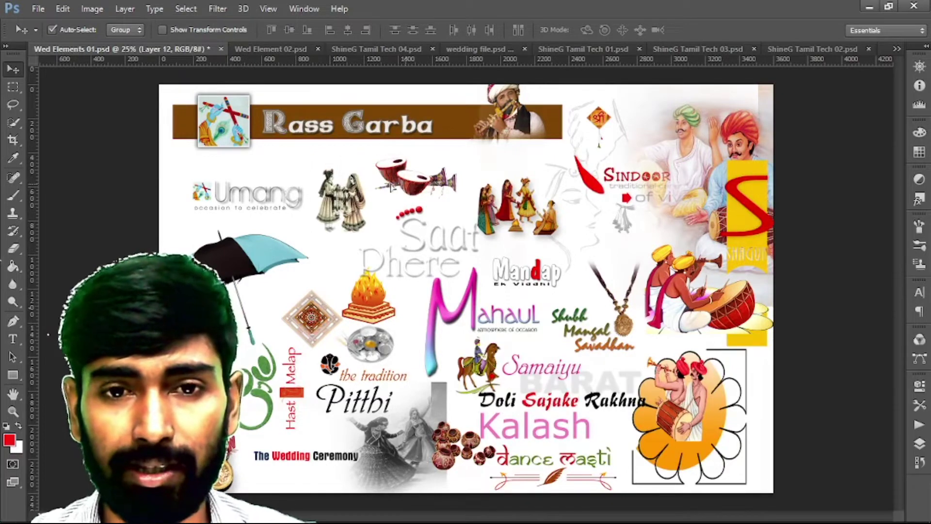
drag(391, 188, 389, 185)
drag(492, 200, 491, 183)
drag(599, 189, 609, 195)
drag(692, 149, 700, 151)
drag(271, 245, 302, 248)
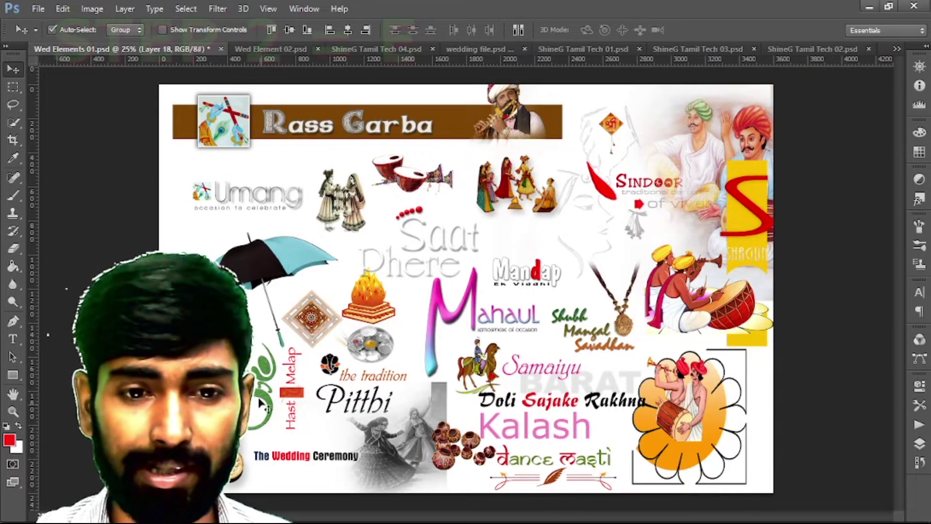
- Move the Hast Melap element, dancer, pots and drummer, and place the havan fire above Mandap
drag(261, 404, 252, 370)
drag(418, 432, 409, 435)
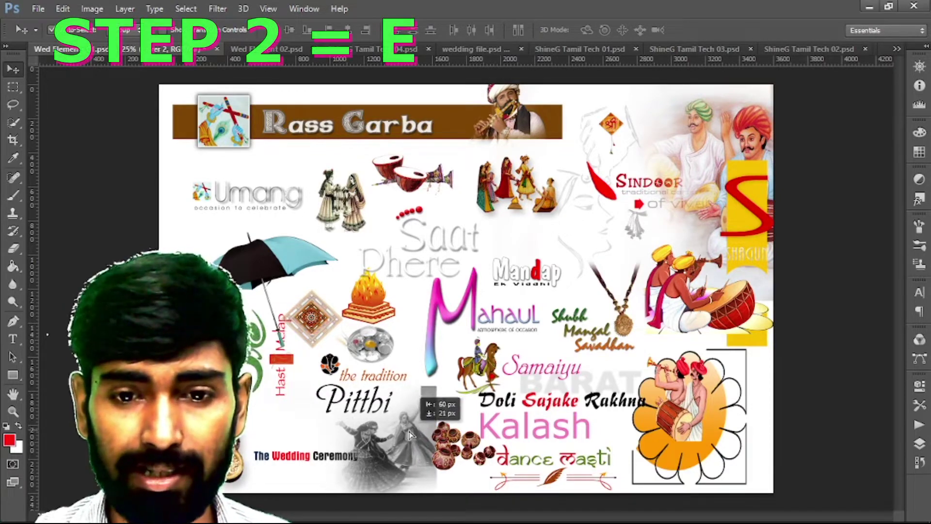
mouse_move(447, 473)
mouse_down()
mouse_move(459, 453)
mouse_move(438, 480)
mouse_up()
drag(698, 424, 681, 428)
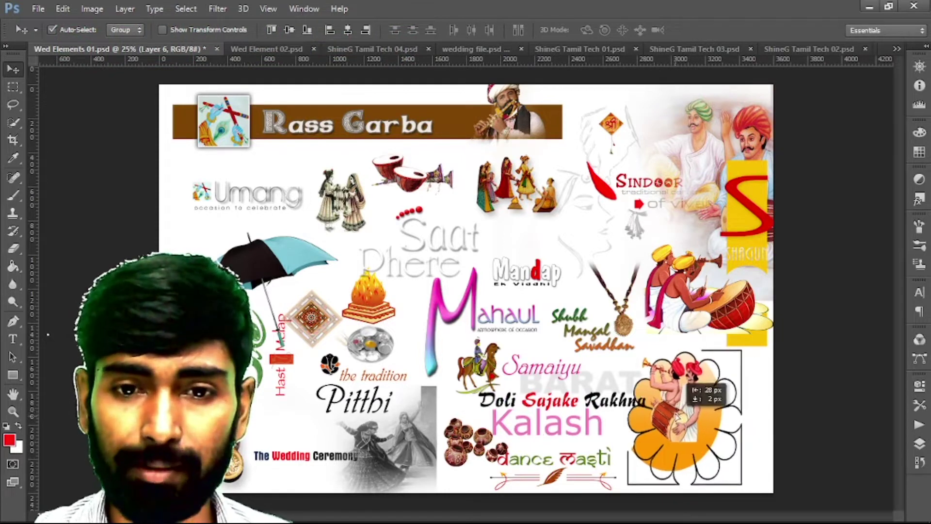
mouse_move(366, 316)
mouse_down()
mouse_move(540, 248)
mouse_move(547, 256)
mouse_up()
- Move the Saat Phere text, Pitthi group and necklace, then switch to Wed Element 02.psd
drag(408, 220, 426, 230)
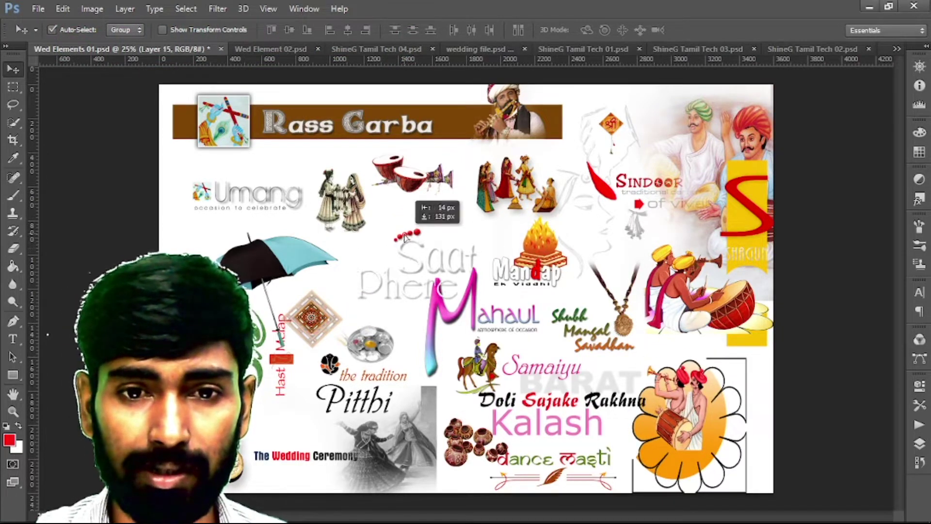
drag(358, 398, 372, 391)
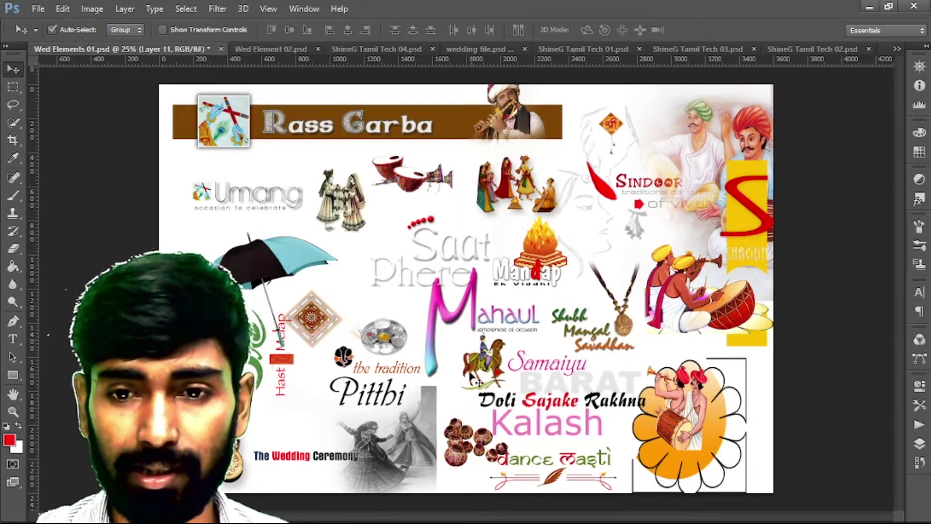
drag(617, 327, 618, 328)
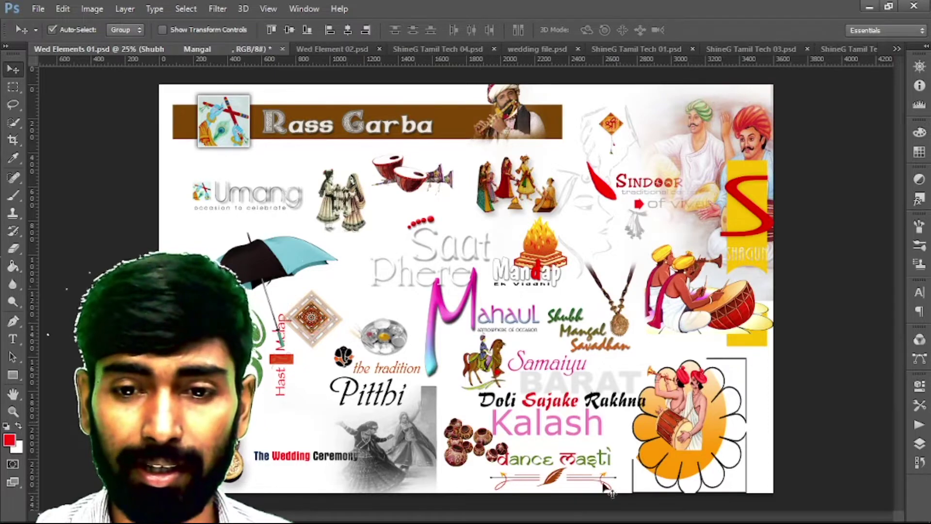
click(554, 486)
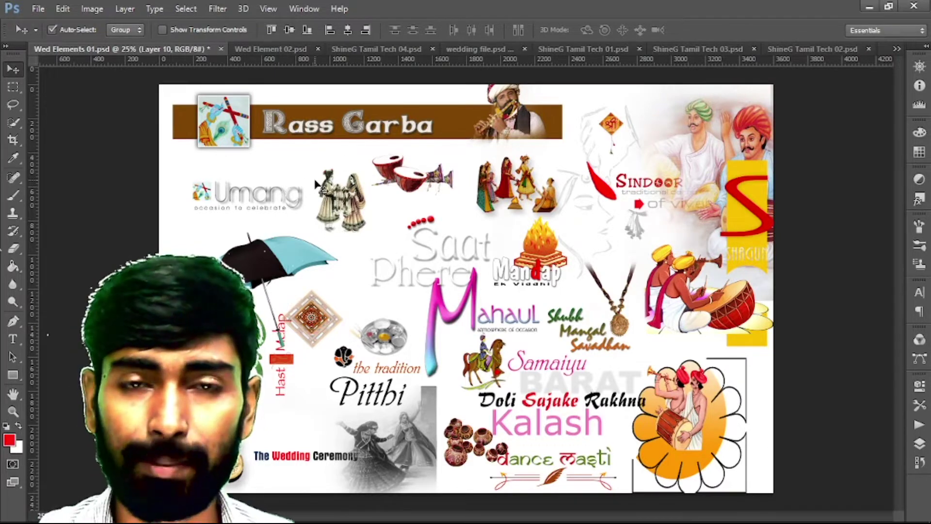
click(271, 49)
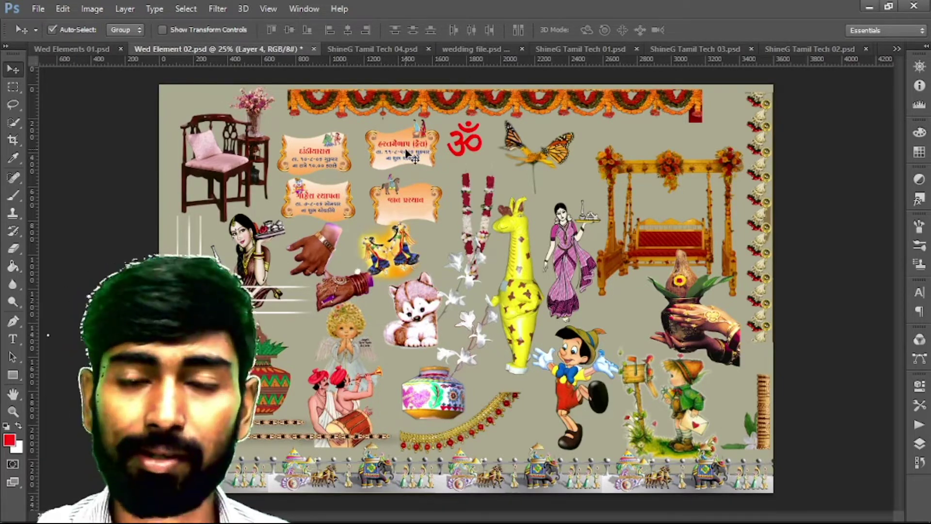
- Shift the top garland, woman with tray, hand elements, turbaned drummers and decorated pot
drag(373, 101, 367, 98)
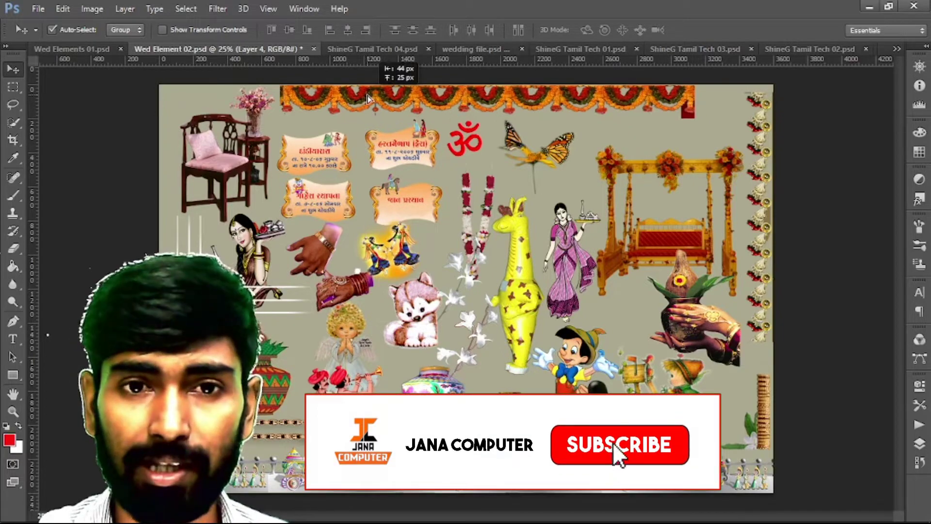
click(461, 104)
drag(461, 104, 455, 104)
drag(247, 243, 238, 240)
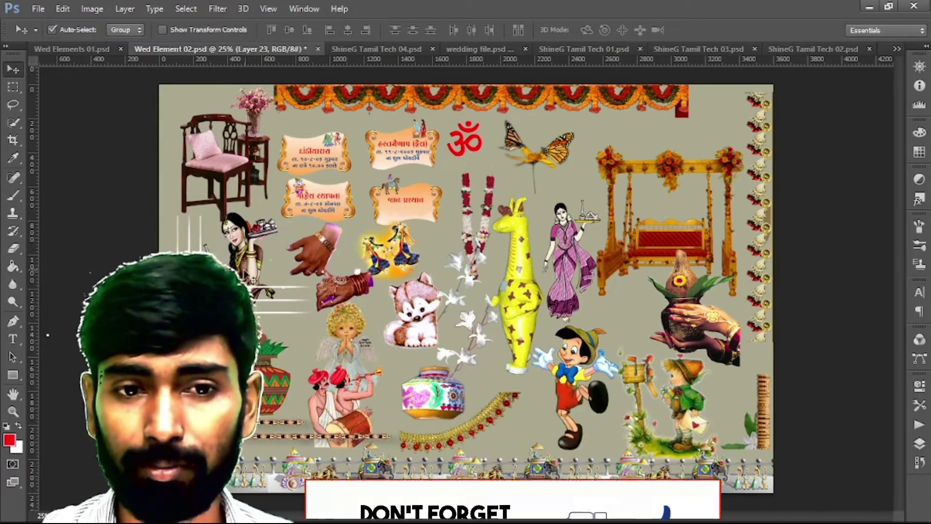
drag(316, 243, 302, 242)
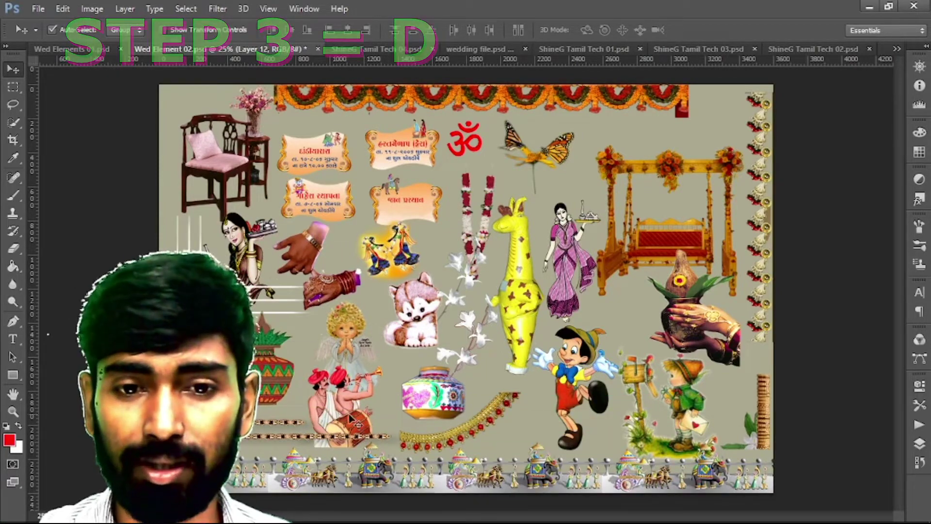
drag(346, 383, 356, 378)
drag(435, 390, 430, 401)
- Move the flowers, sari woman, butterfly, swing, right garland, elf boy and elephant strip, then show ShineG Tamil Tech 04
drag(468, 274, 473, 281)
drag(573, 252, 570, 241)
mouse_move(536, 162)
mouse_down()
mouse_move(543, 172)
mouse_move(551, 165)
mouse_up()
drag(672, 151, 679, 148)
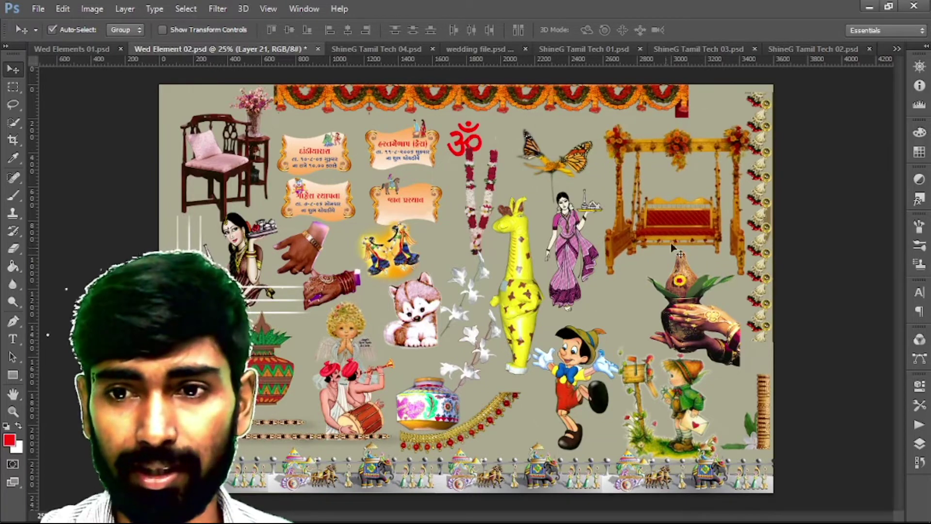
drag(759, 157, 761, 175)
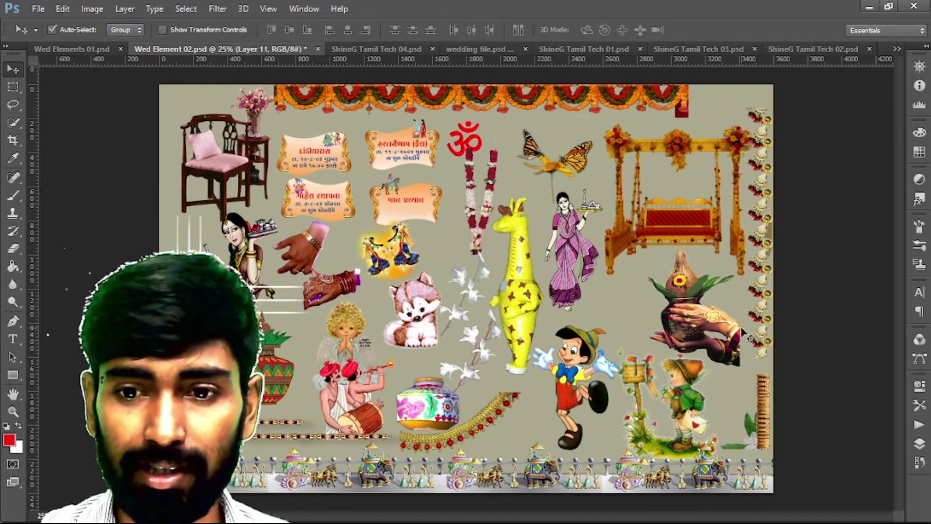
drag(675, 403, 689, 388)
drag(538, 473, 542, 478)
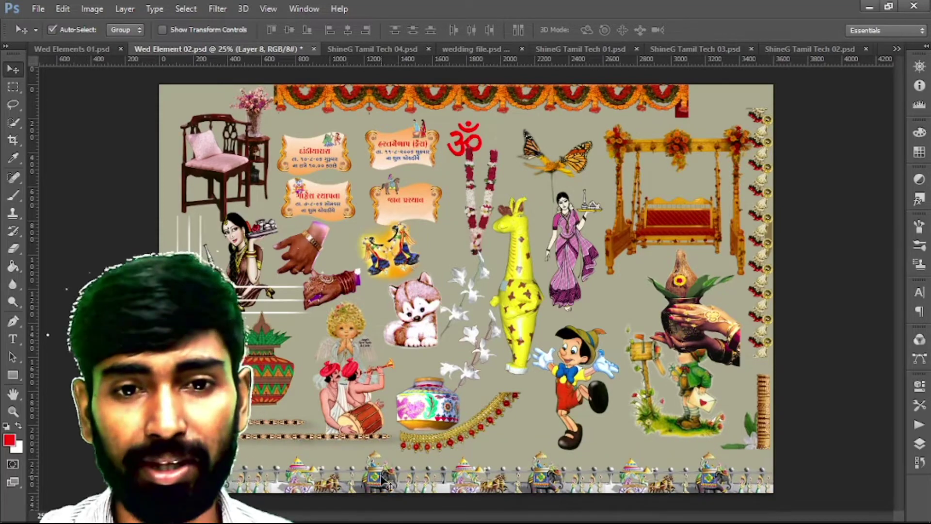
click(380, 46)
- Move the top garland, left photo, Ganesha, Babul BIDA text, bride-and-groom art and flower bouquet
drag(258, 111, 249, 109)
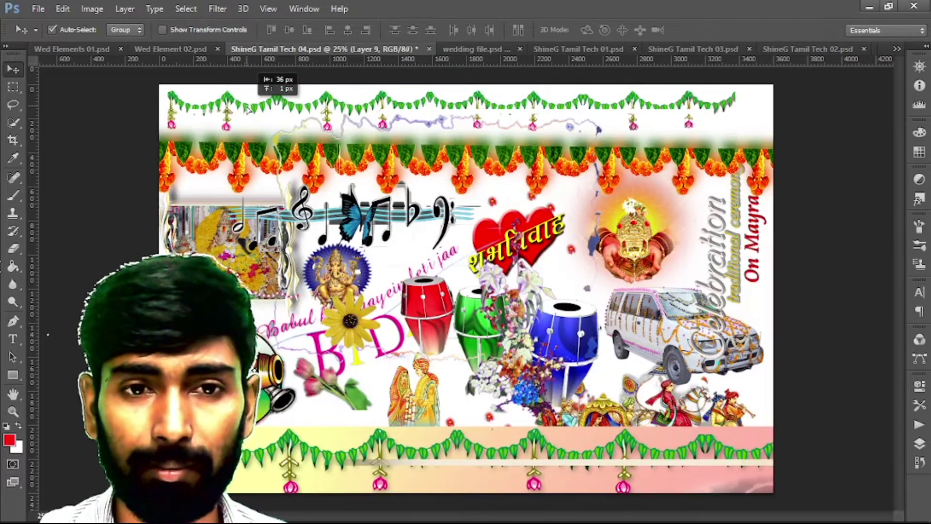
drag(387, 169, 386, 161)
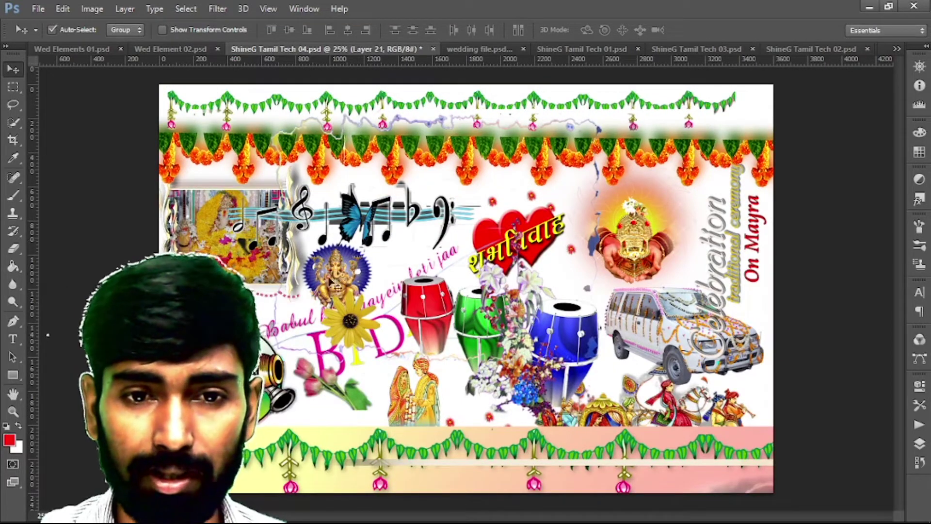
drag(341, 275, 348, 265)
drag(320, 362, 344, 387)
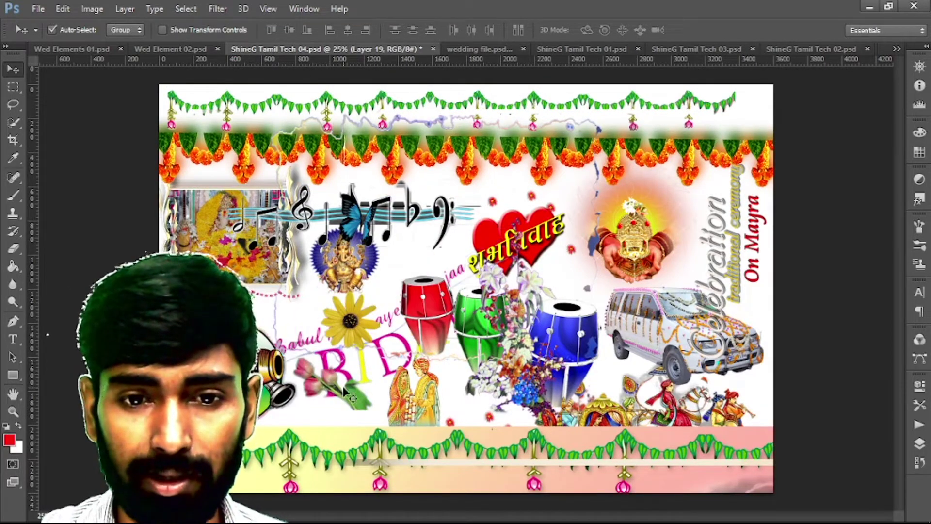
drag(426, 415, 416, 400)
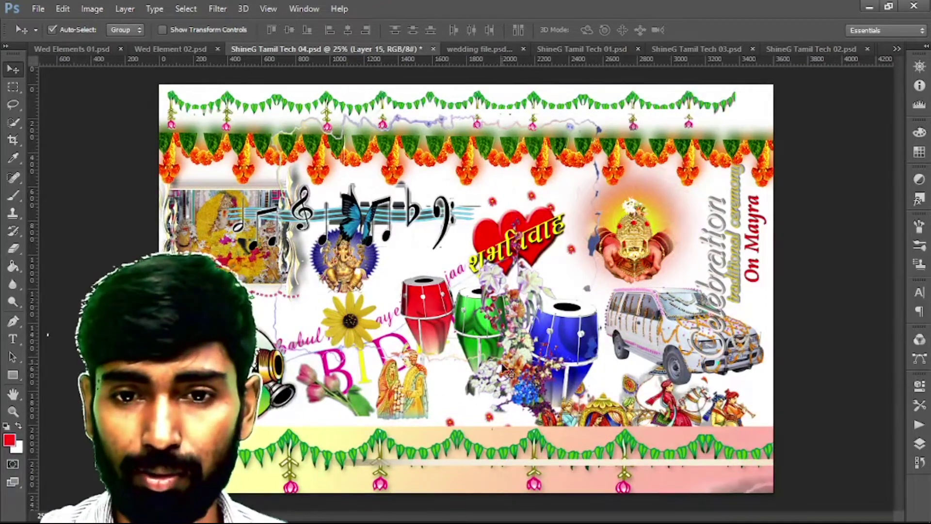
drag(516, 352, 421, 260)
- Shift the green and blue drums, car and procession artwork up-left
drag(482, 334, 458, 316)
drag(562, 339, 533, 317)
drag(679, 339, 638, 335)
mouse_move(653, 405)
mouse_down()
mouse_move(614, 385)
mouse_move(543, 376)
mouse_up()
drag(565, 450, 566, 349)
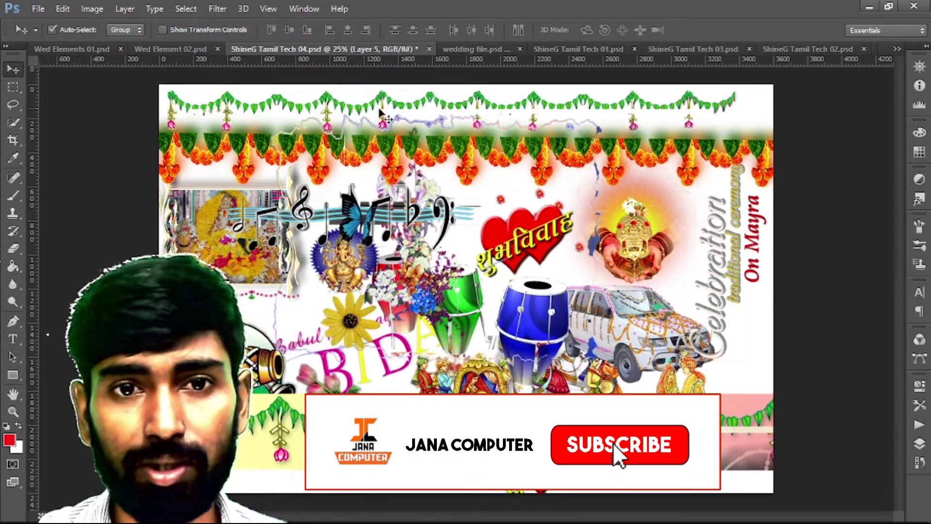
- In the wedding file, move the crescent mosque artwork up-right and raise the yellow frame
click(465, 49)
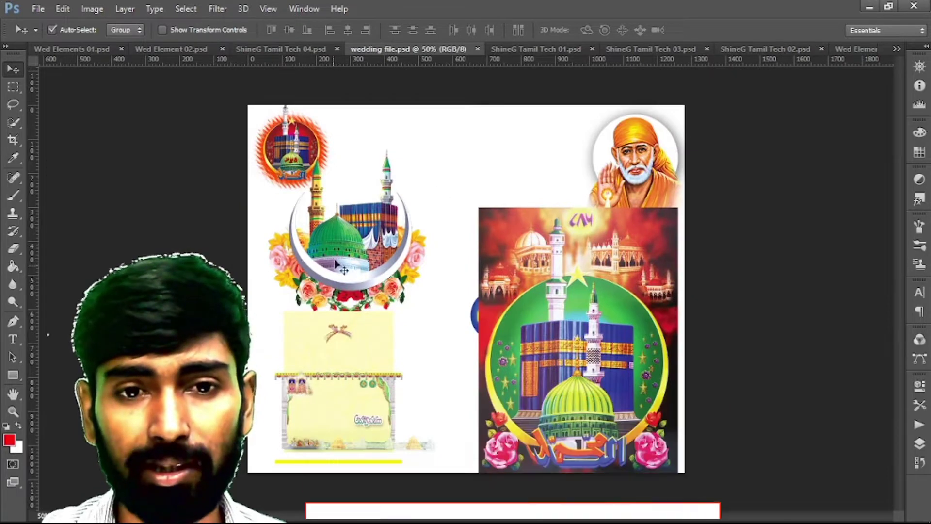
drag(340, 207, 361, 190)
drag(385, 354, 386, 340)
- Shift the crescent mosque emblem right and make the Layer 15 copy 2 flower garland visible
key(F7)
drag(388, 226, 387, 253)
scroll(824, 388, down, 5)
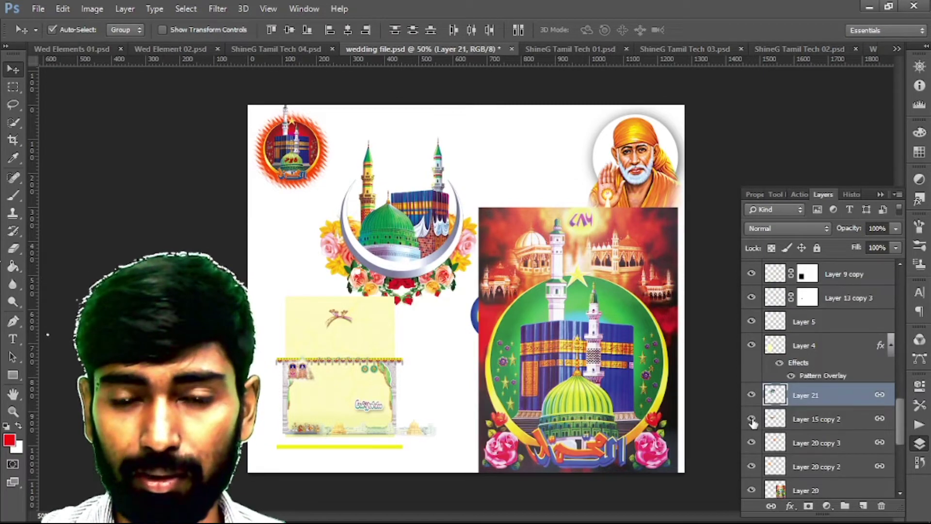
click(752, 419)
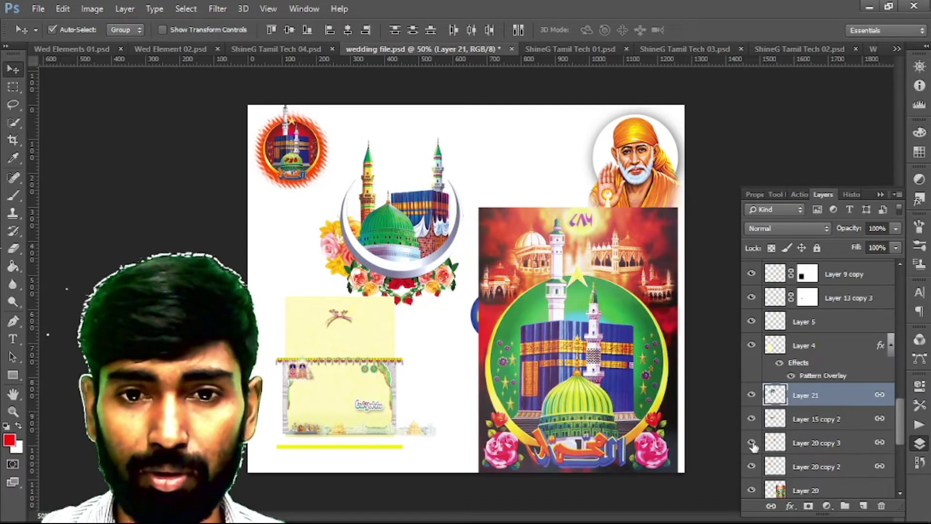
drag(333, 182, 329, 184)
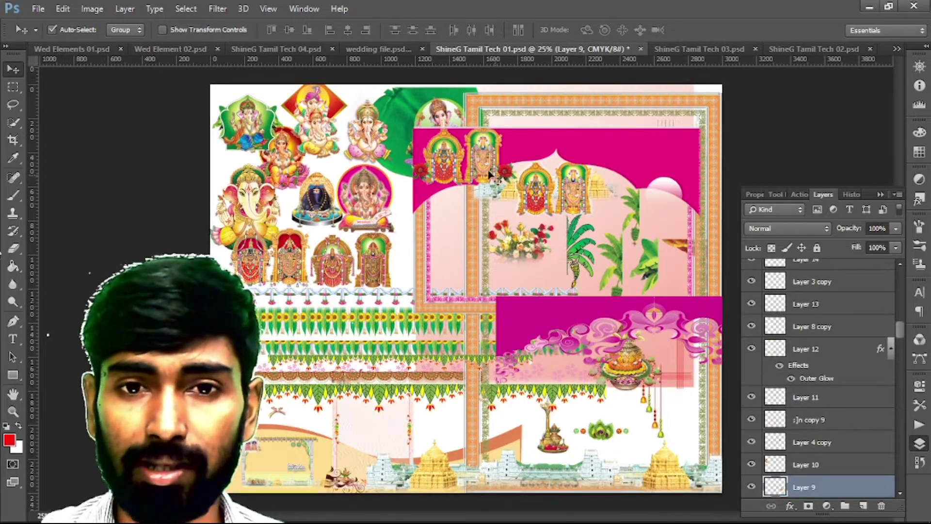
- Reposition the rose bouquet, flowers and garland, put the peacock feathers in the pink frame, and move the lamp
drag(422, 265, 427, 265)
mouse_move(523, 248)
mouse_down()
mouse_move(544, 253)
mouse_move(525, 246)
mouse_up()
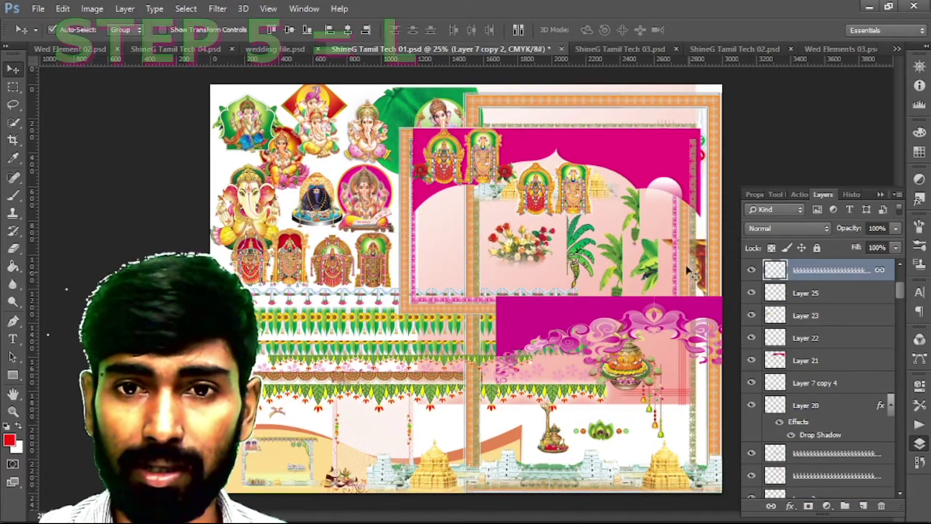
drag(348, 341, 350, 344)
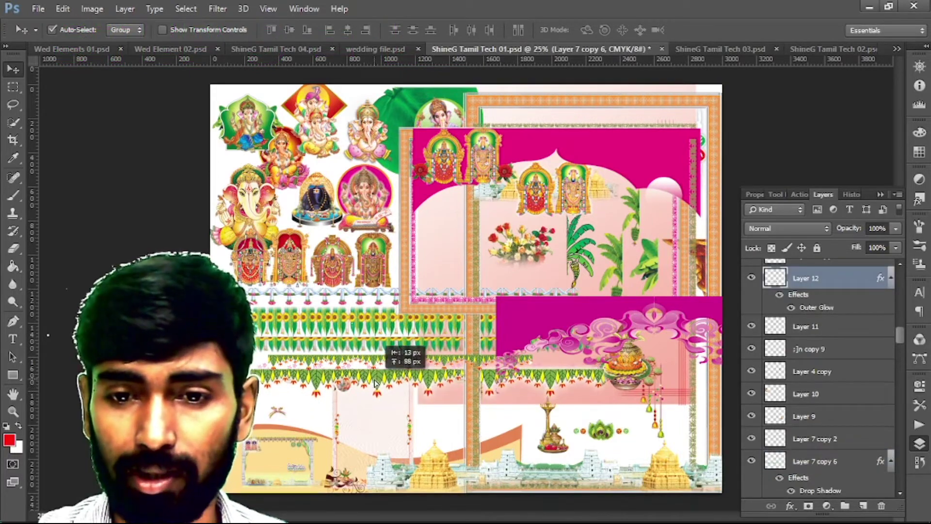
drag(561, 445, 528, 264)
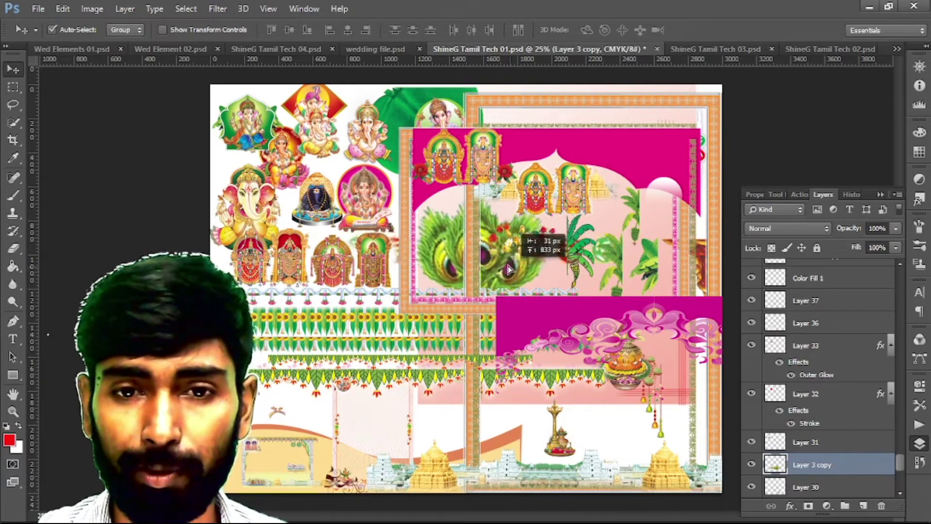
drag(371, 367, 570, 405)
- Move the red swirl, temple strip and orange border, place the magenta arch banner left of centre, then shift ShineG Tamil Tech 03's bride-and-groom
drag(533, 442, 616, 422)
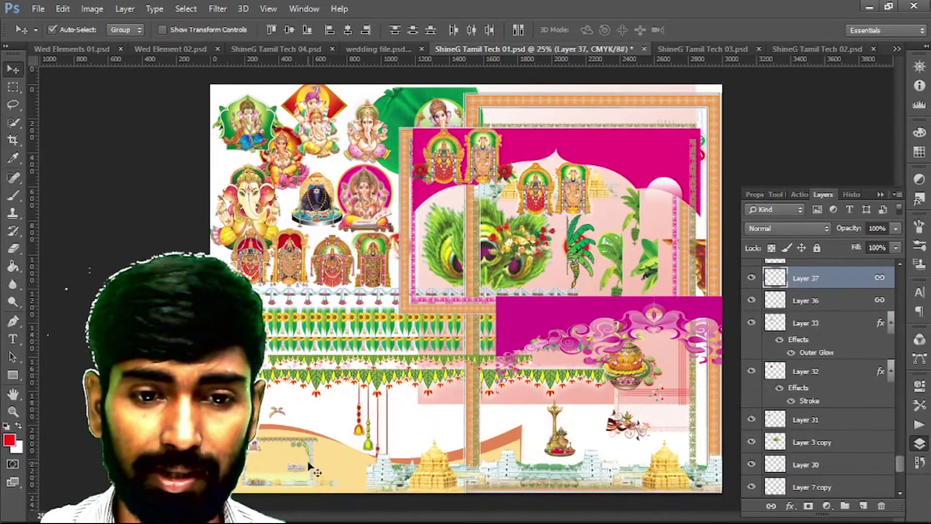
drag(311, 468, 407, 439)
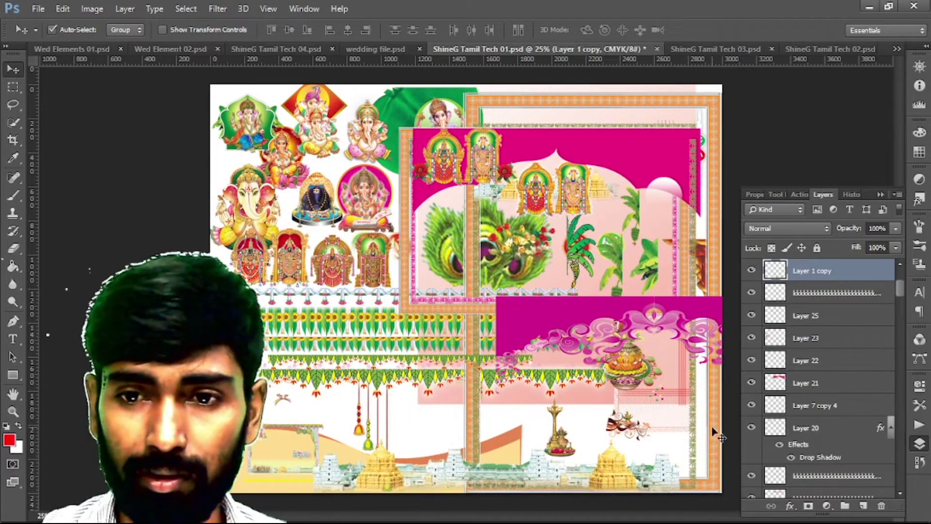
drag(715, 433, 674, 423)
drag(543, 146, 393, 201)
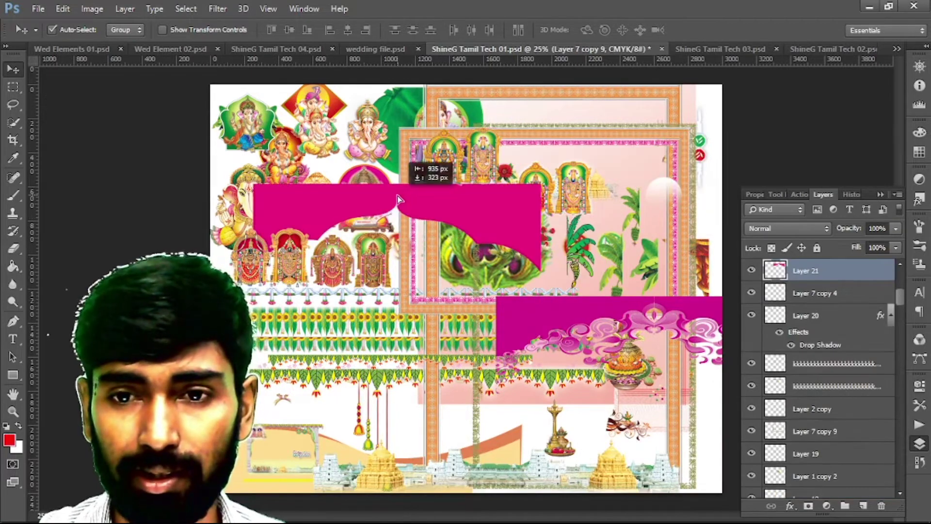
mouse_move(596, 252)
mouse_down()
mouse_move(619, 153)
mouse_move(621, 176)
mouse_up()
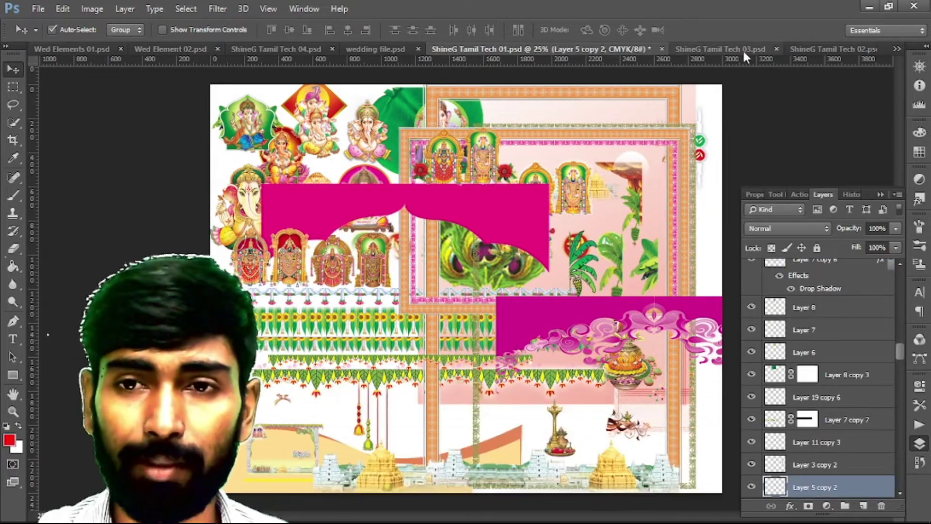
click(714, 49)
drag(313, 261, 351, 274)
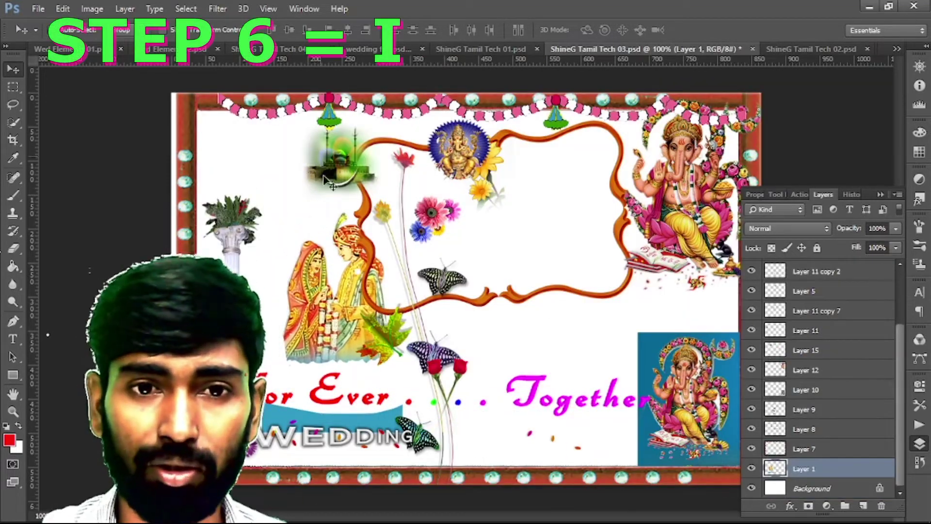
- Nudge the mosque down, move both Ganesha images left and lower the top garland
drag(327, 170, 329, 189)
drag(683, 194, 594, 203)
drag(689, 398, 569, 381)
mouse_move(501, 114)
mouse_down()
mouse_move(518, 228)
mouse_move(529, 124)
mouse_up()
- In ShineG Tamil Tech 02, move the deity images, deity arches, yellow border strip and ribbon cloth
key(ctrl+Tab)
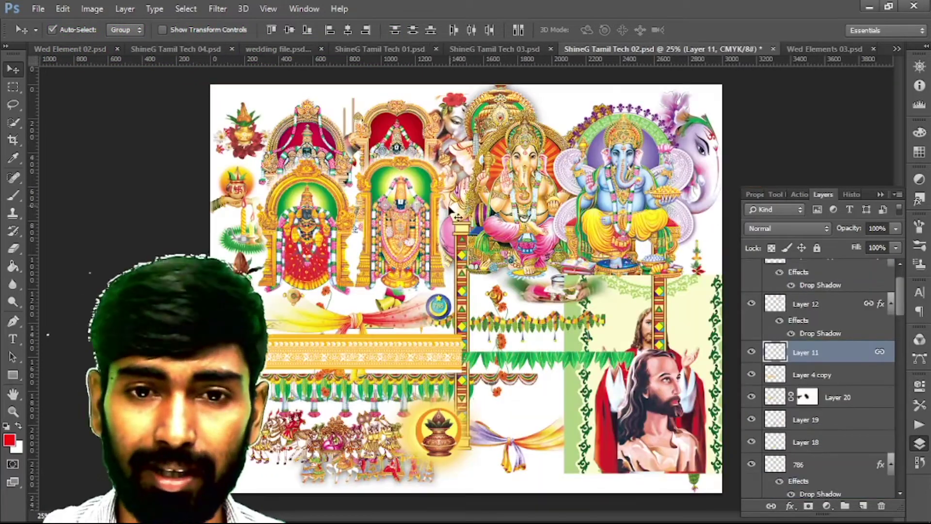
drag(304, 236, 307, 255)
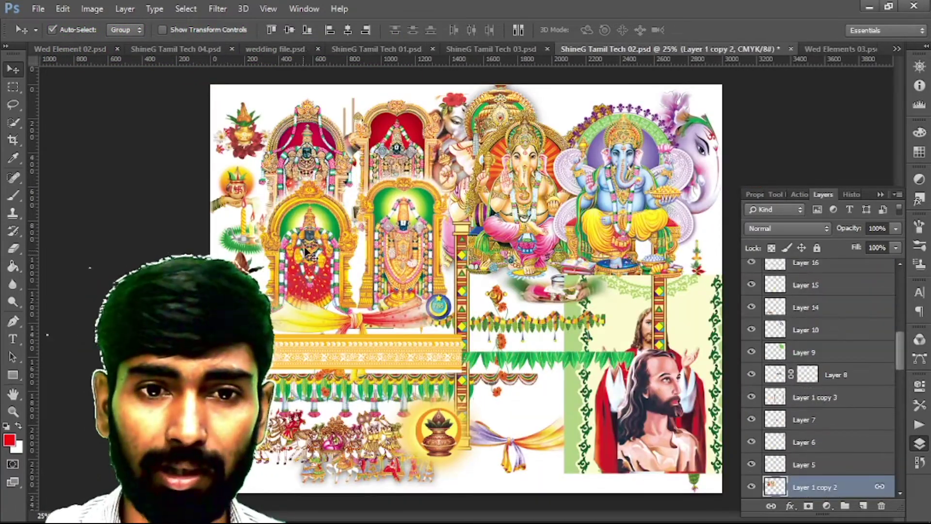
drag(306, 126, 297, 127)
drag(270, 343, 320, 339)
mouse_move(514, 443)
mouse_down()
mouse_move(512, 416)
mouse_move(458, 412)
mouse_up()
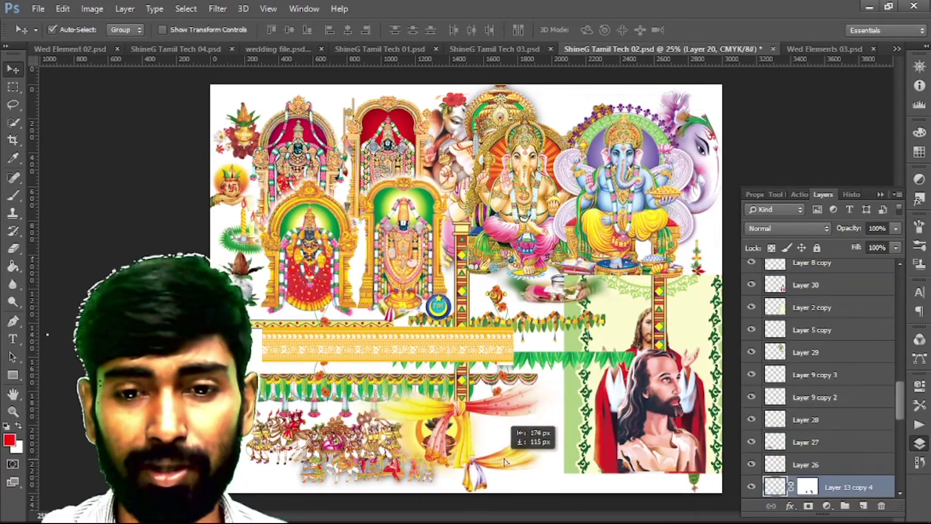
drag(463, 453, 556, 463)
- Move the dancers strip left, centre the blue Ganesha and shift the three Jesus panels left
mouse_move(429, 478)
mouse_down()
mouse_move(313, 446)
mouse_move(323, 419)
mouse_up()
drag(557, 466, 408, 463)
drag(616, 198, 466, 208)
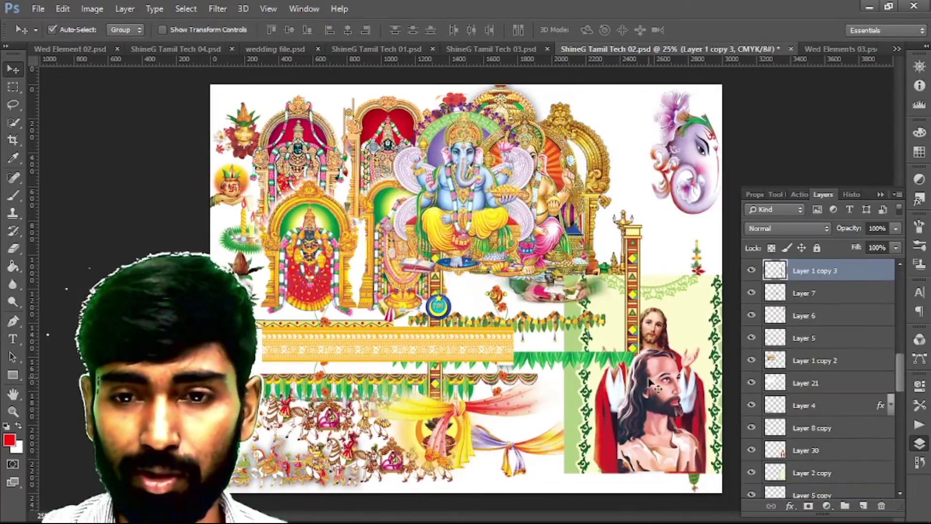
drag(653, 385, 529, 320)
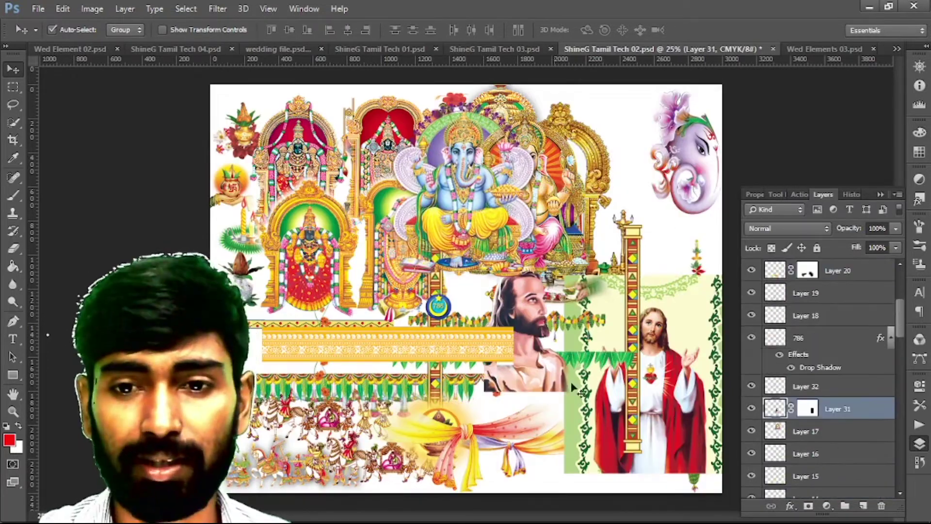
mouse_move(658, 448)
mouse_down()
mouse_move(573, 456)
mouse_move(596, 446)
mouse_up()
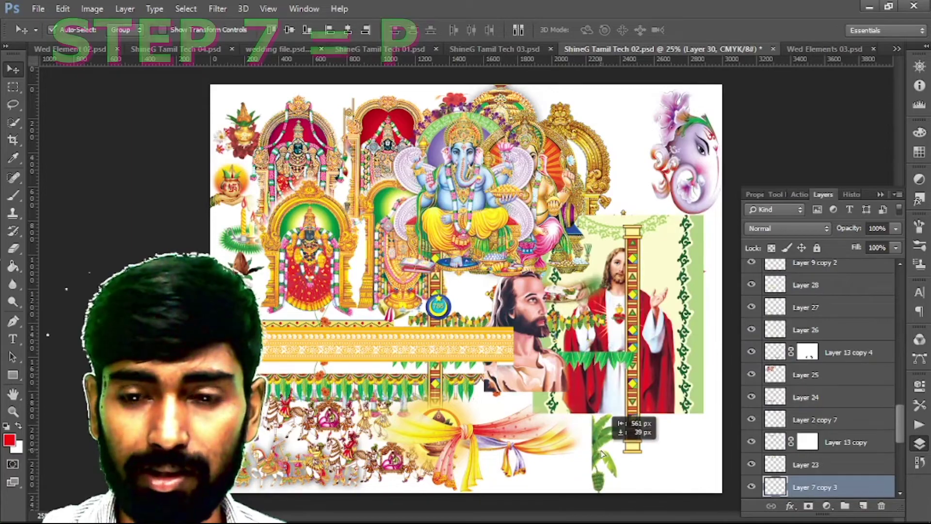
drag(679, 310, 604, 311)
- Switch to the Wed Elements 03.psd document with the Bhojan Samarambh lunch graphics
click(824, 49)
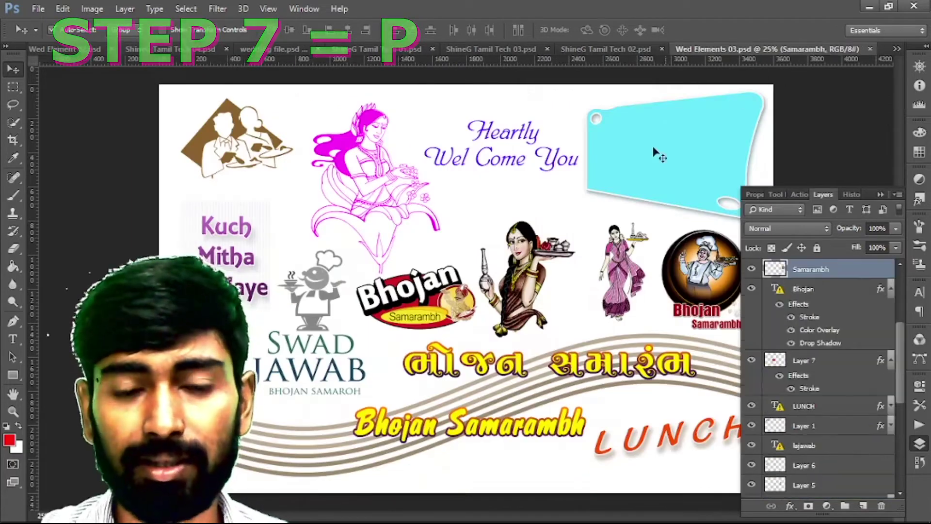